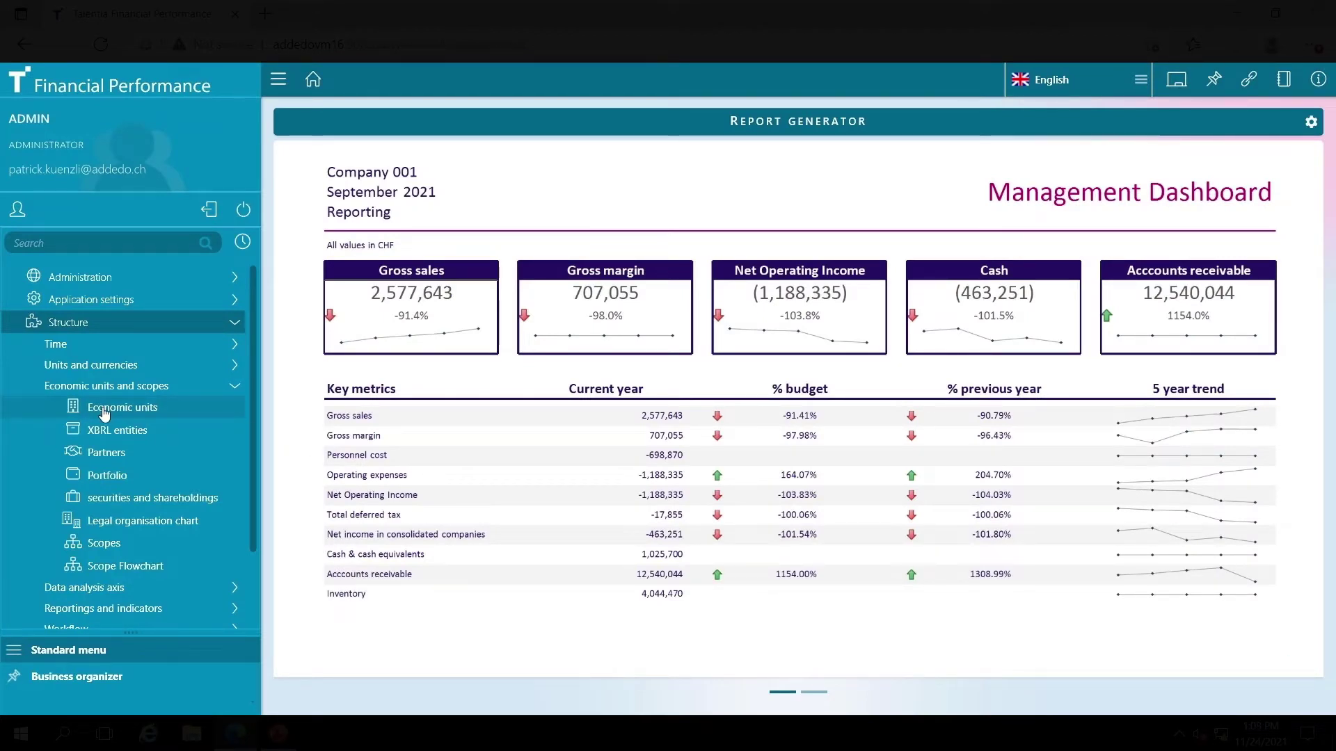
Open the securities list and switch to the Shareholdings view for the LEGAL portfolio
left_click(126, 501)
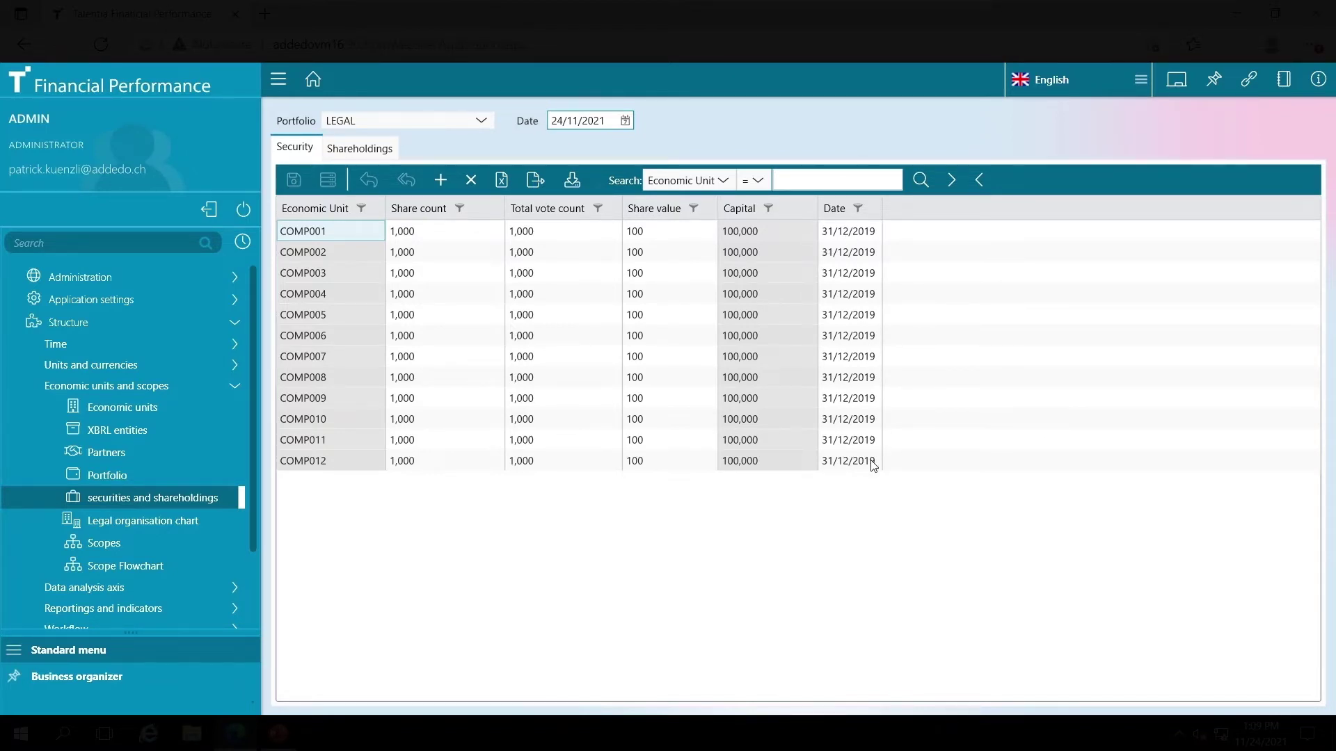
left_click(362, 148)
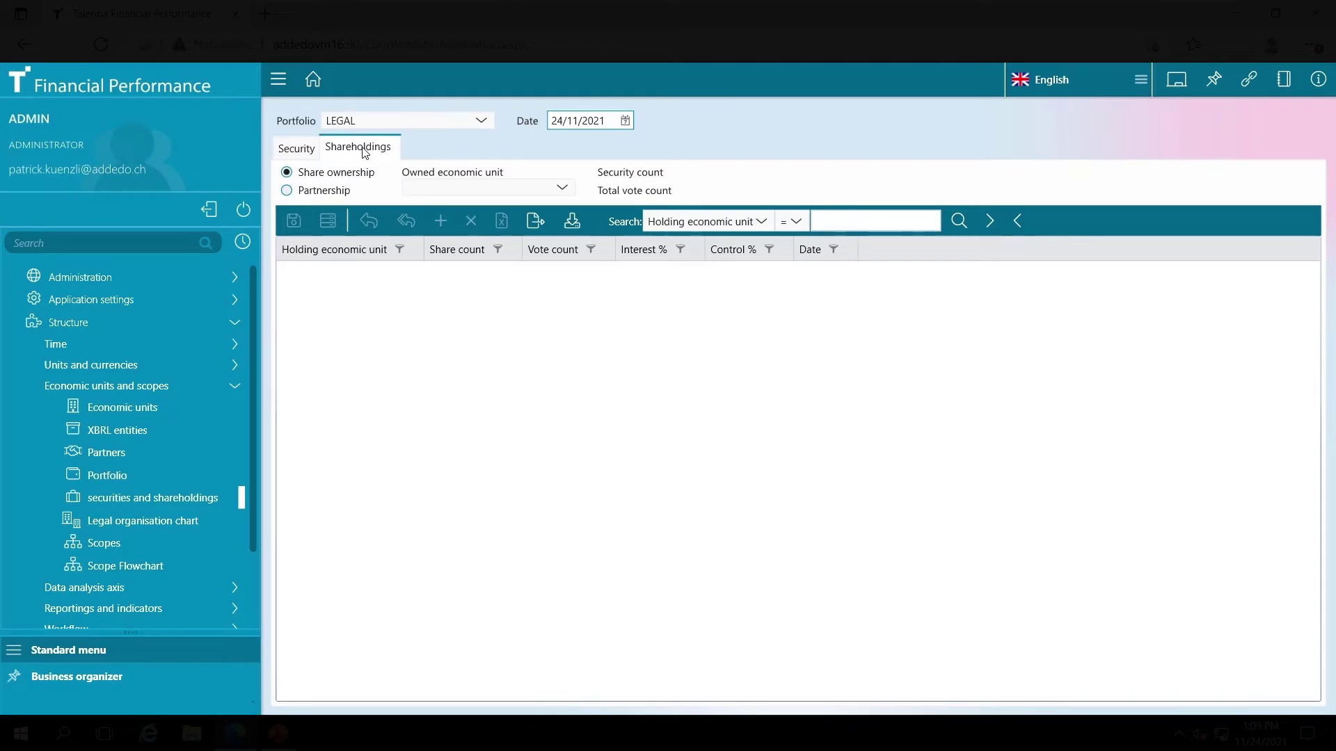
Show COMP001's holdings as shareholder, including its 100 shares in COMP008
left_click(320, 194)
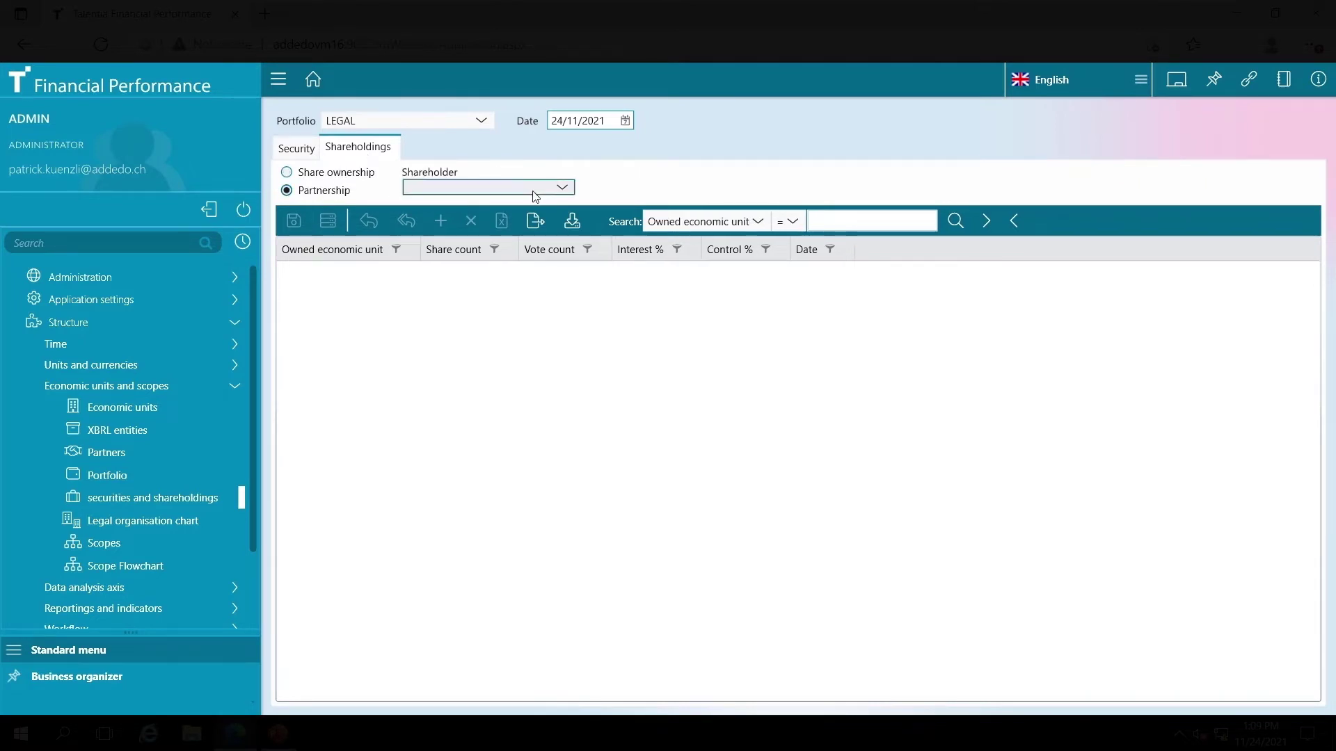
left_click(533, 191)
left_click(456, 218)
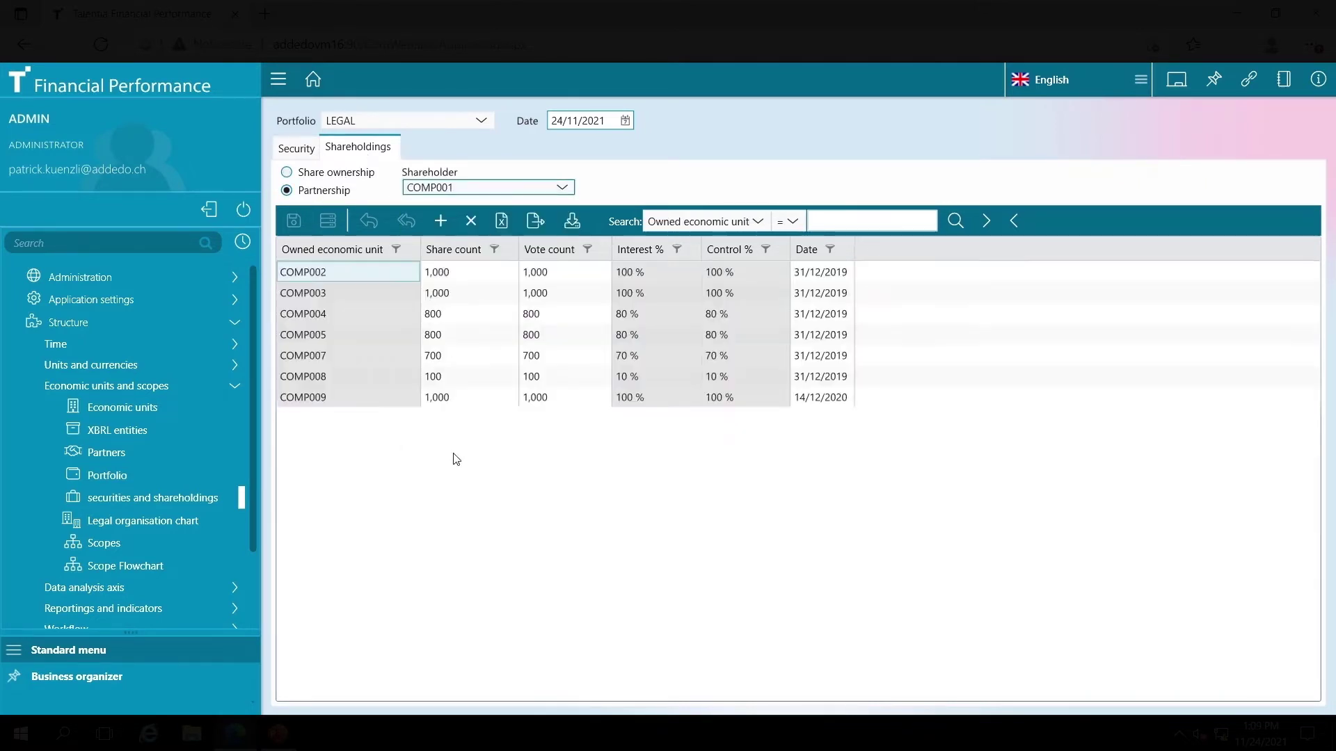
left_click(327, 381)
left_click(447, 383)
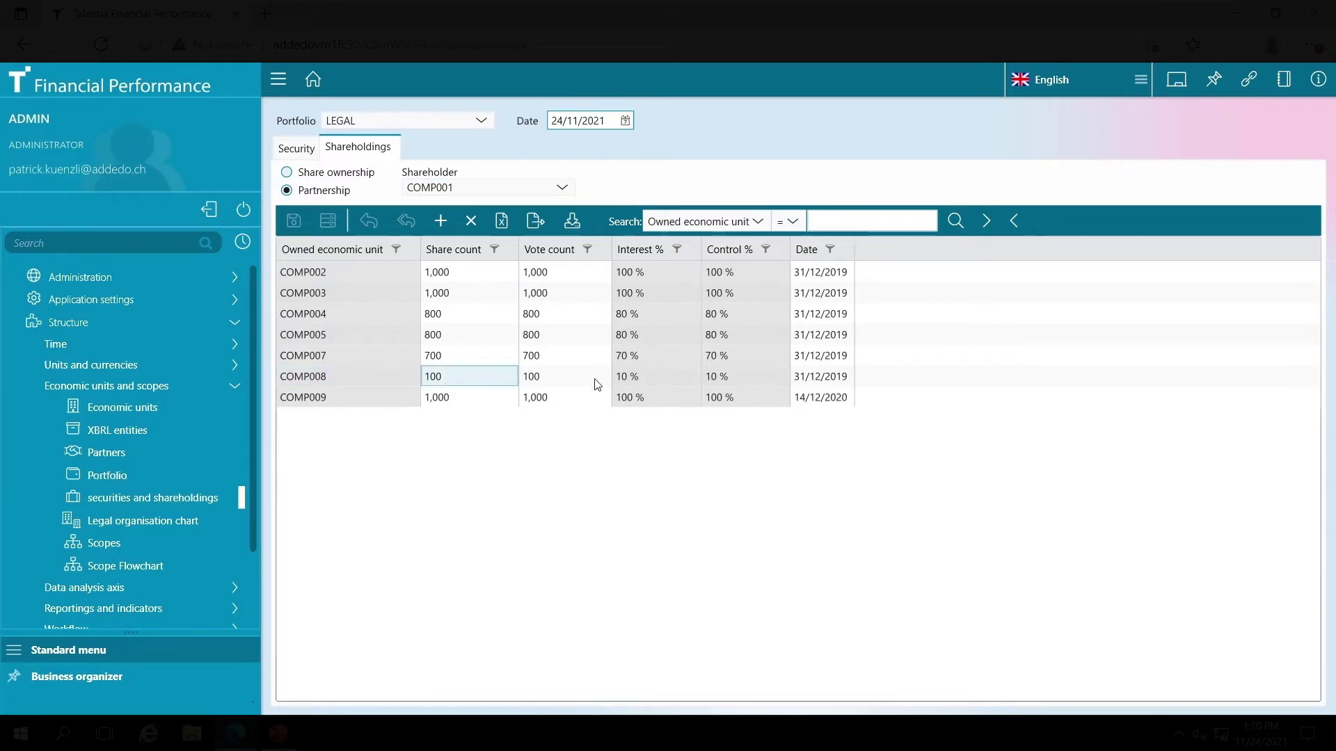
Show COMP008's holders: COMP001 at 10% and COMP005 at 80%
left_click(352, 175)
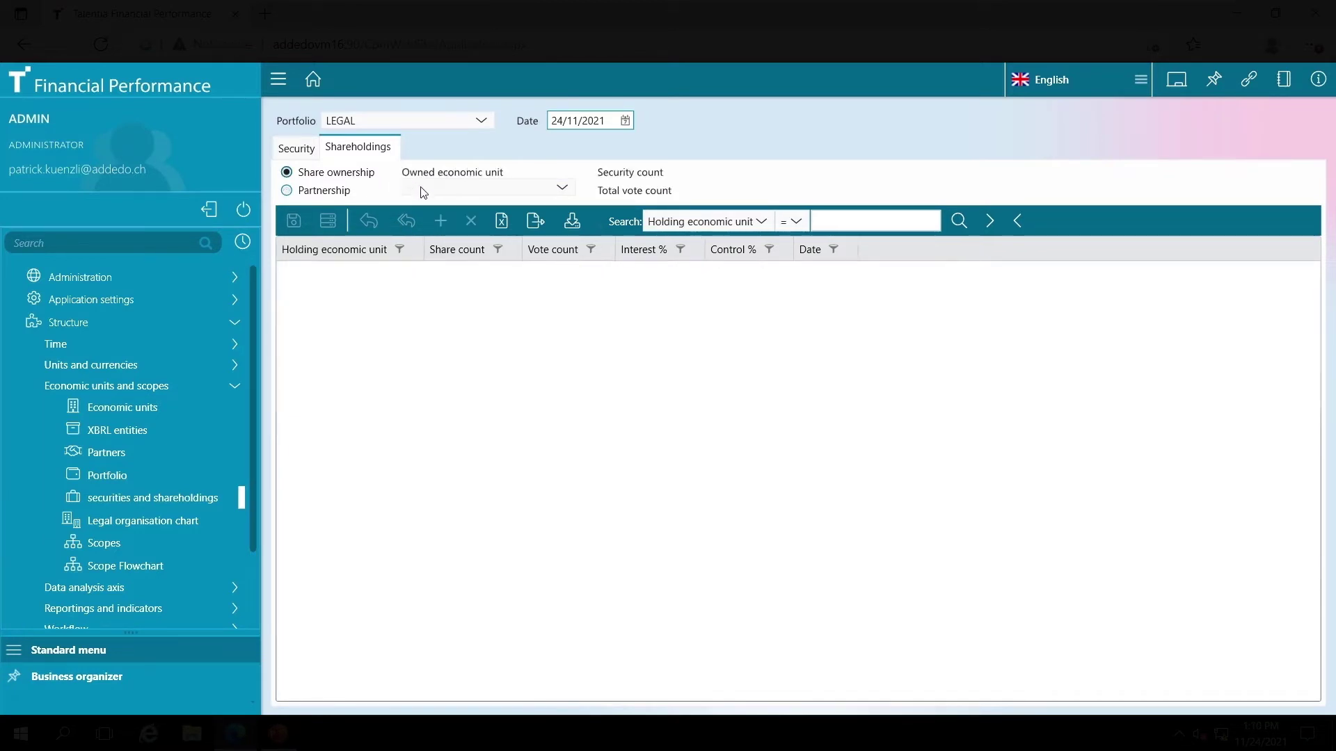
left_click(427, 190)
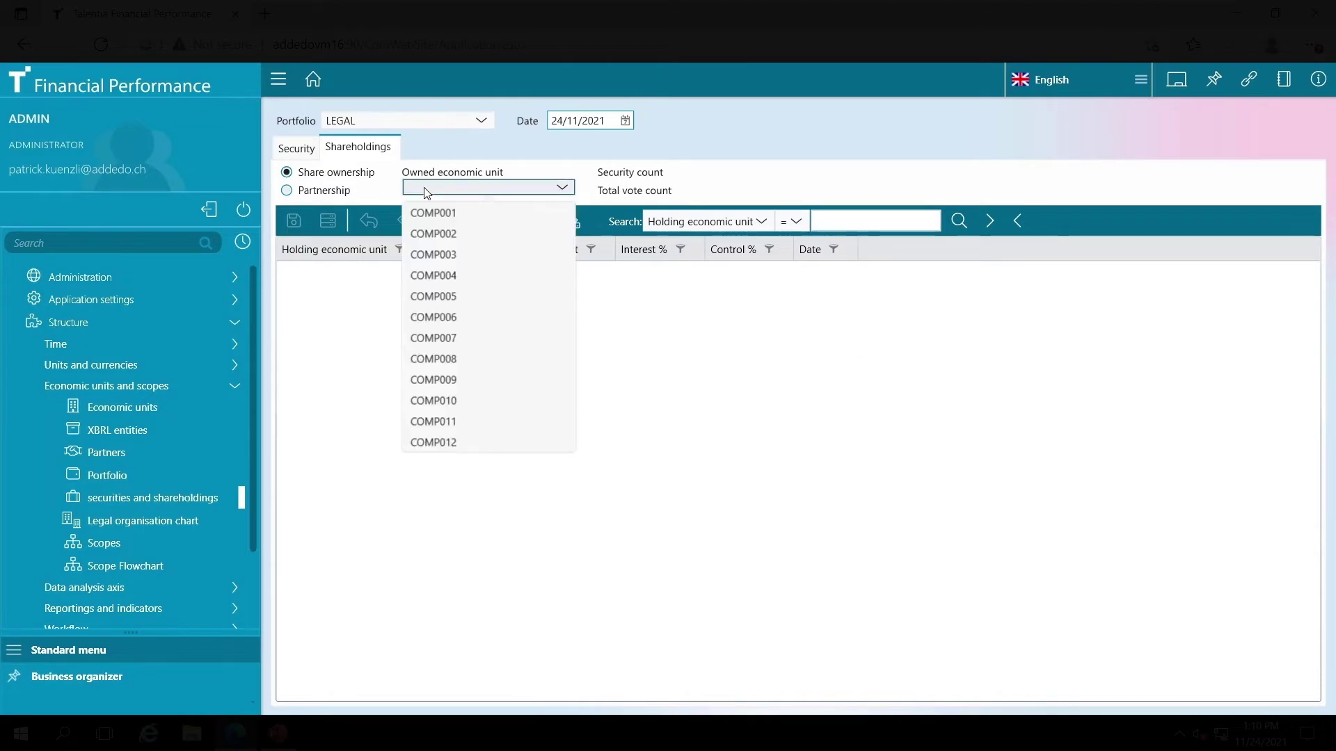
left_click(449, 361)
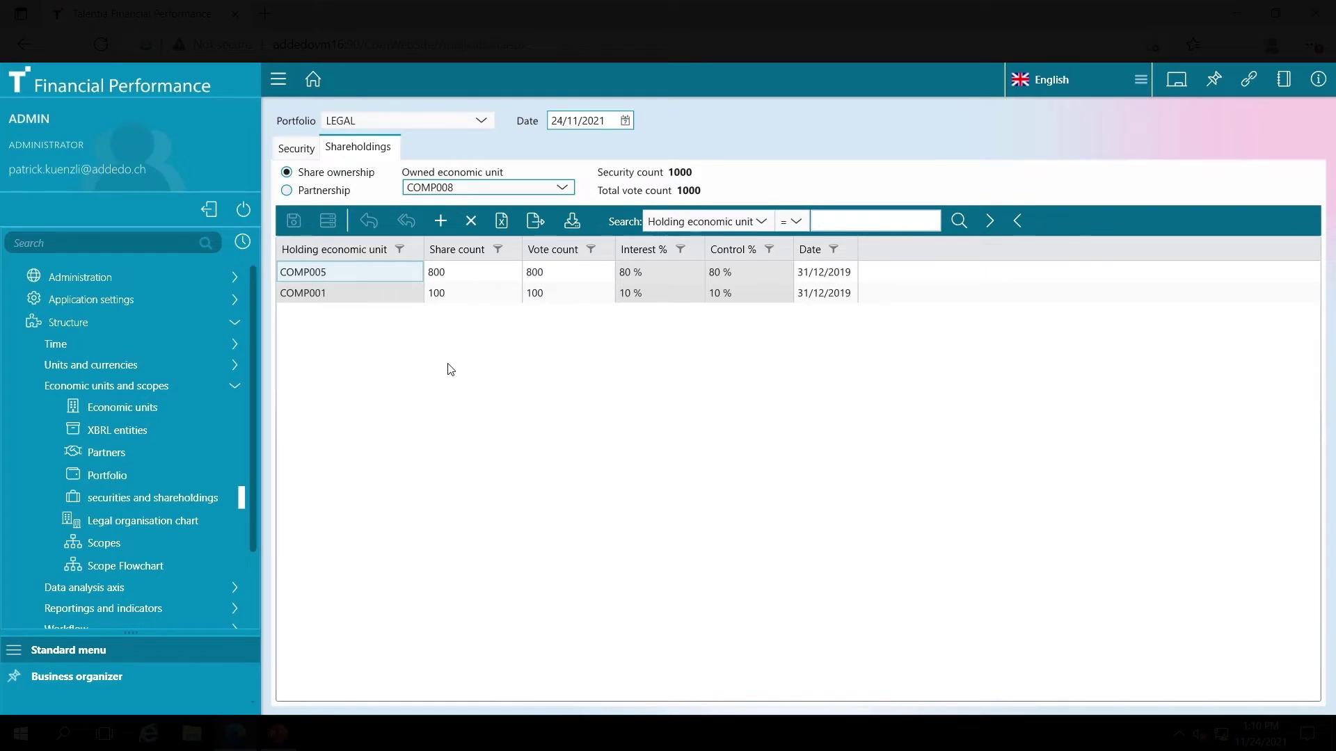
left_click(382, 297)
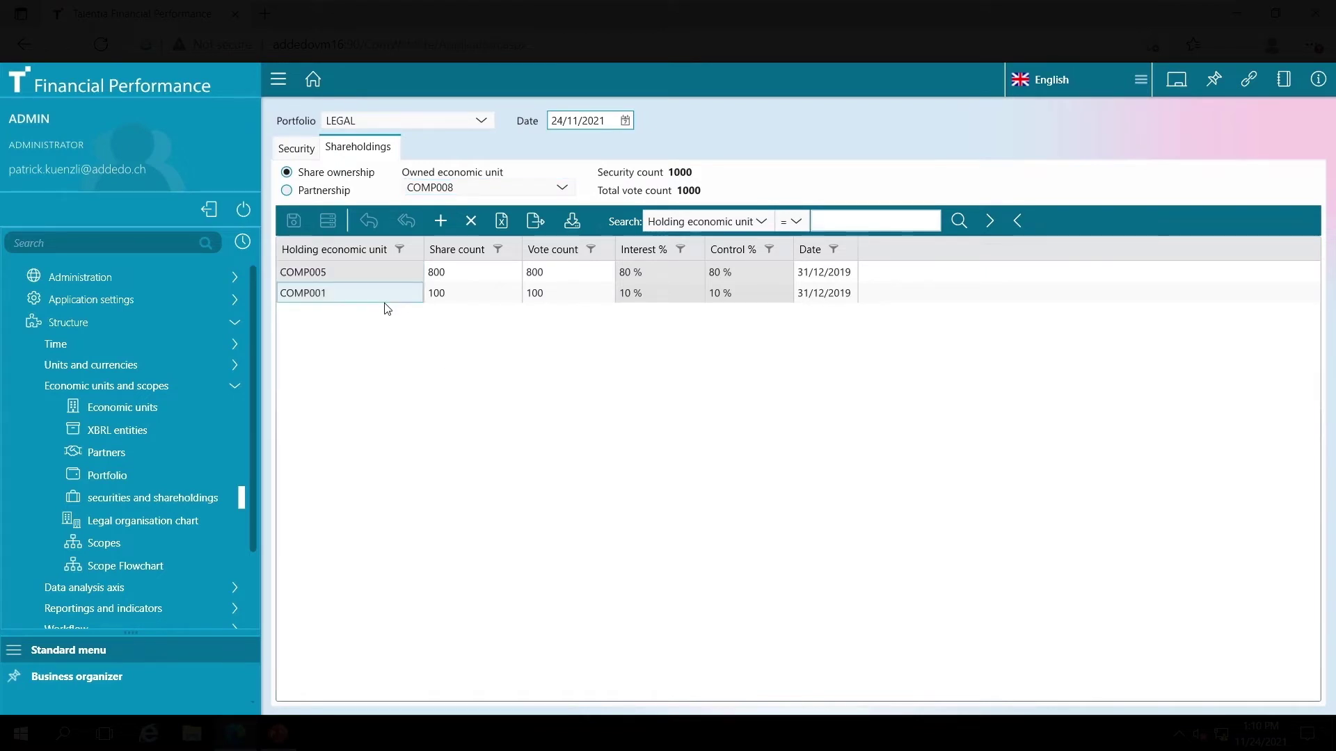
left_click(644, 296)
left_click(338, 278)
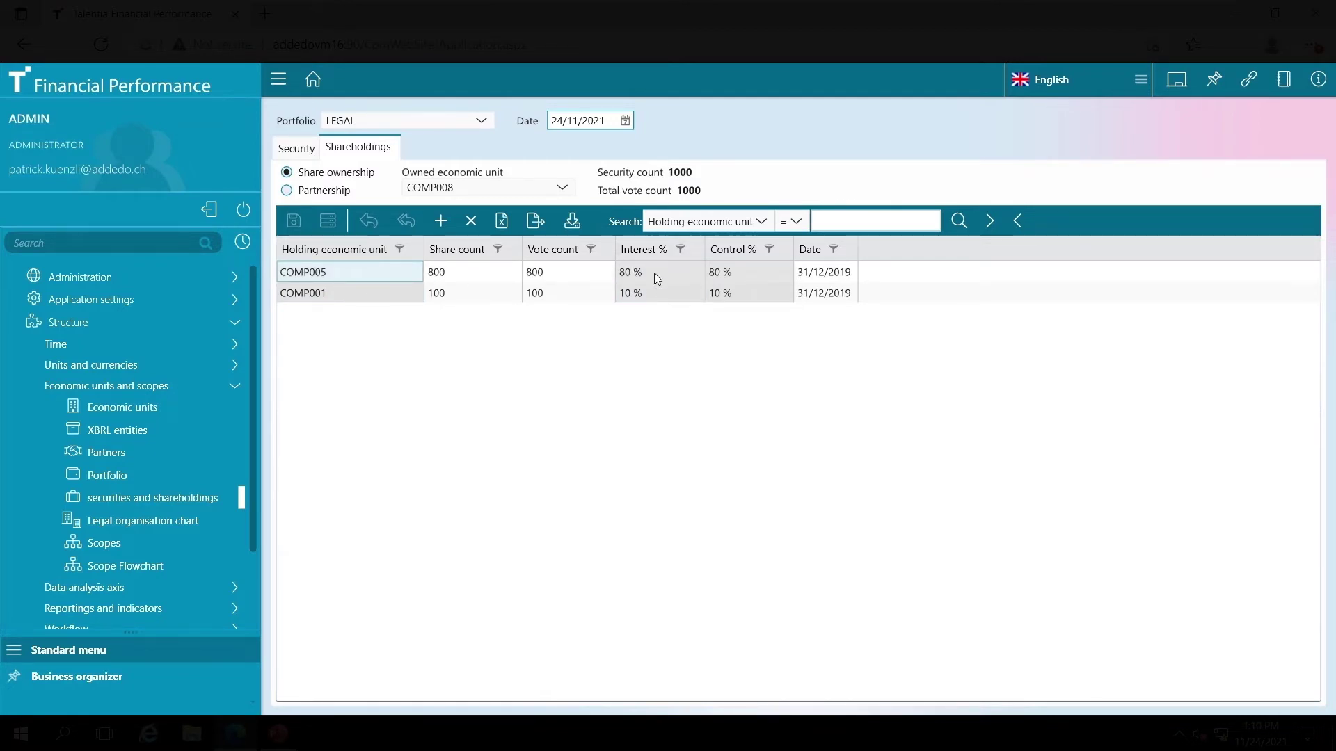
Load the legal organisation chart for the LEGAL portfolio
left_click(127, 524)
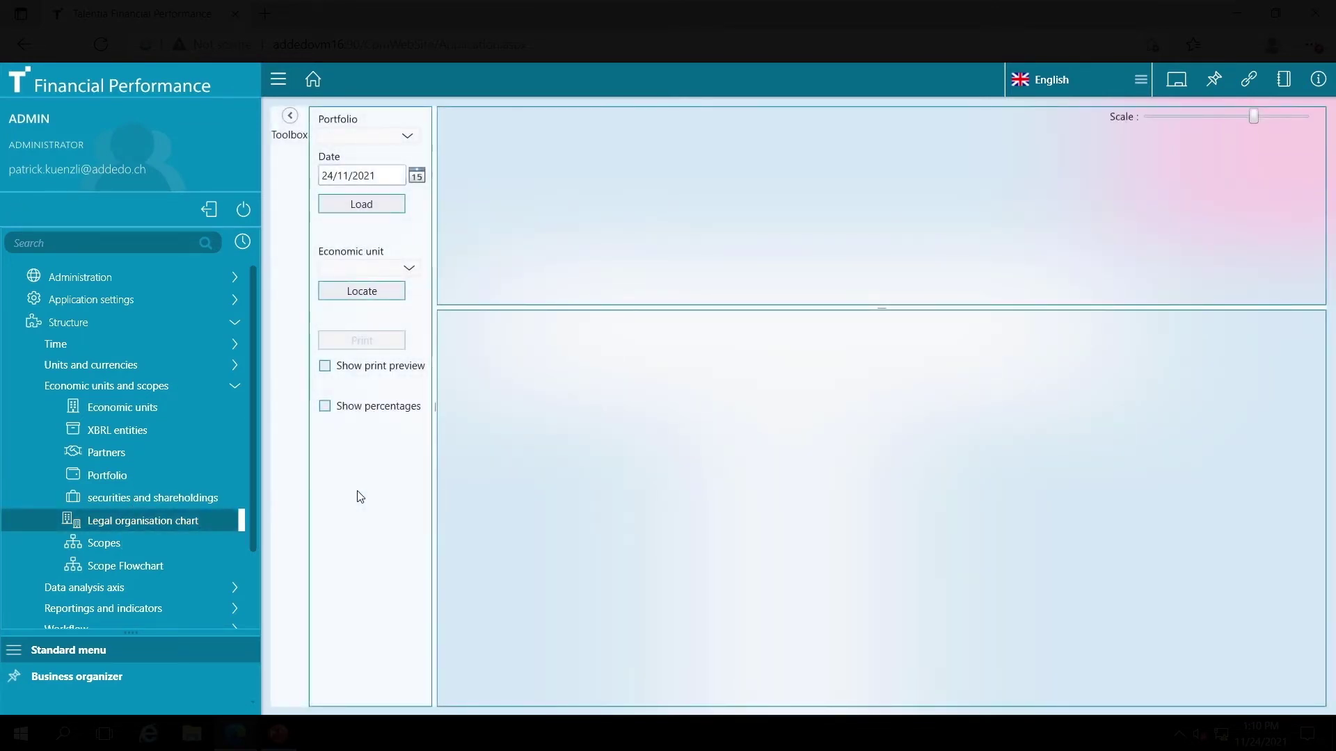
left_click(340, 134)
left_click(351, 167)
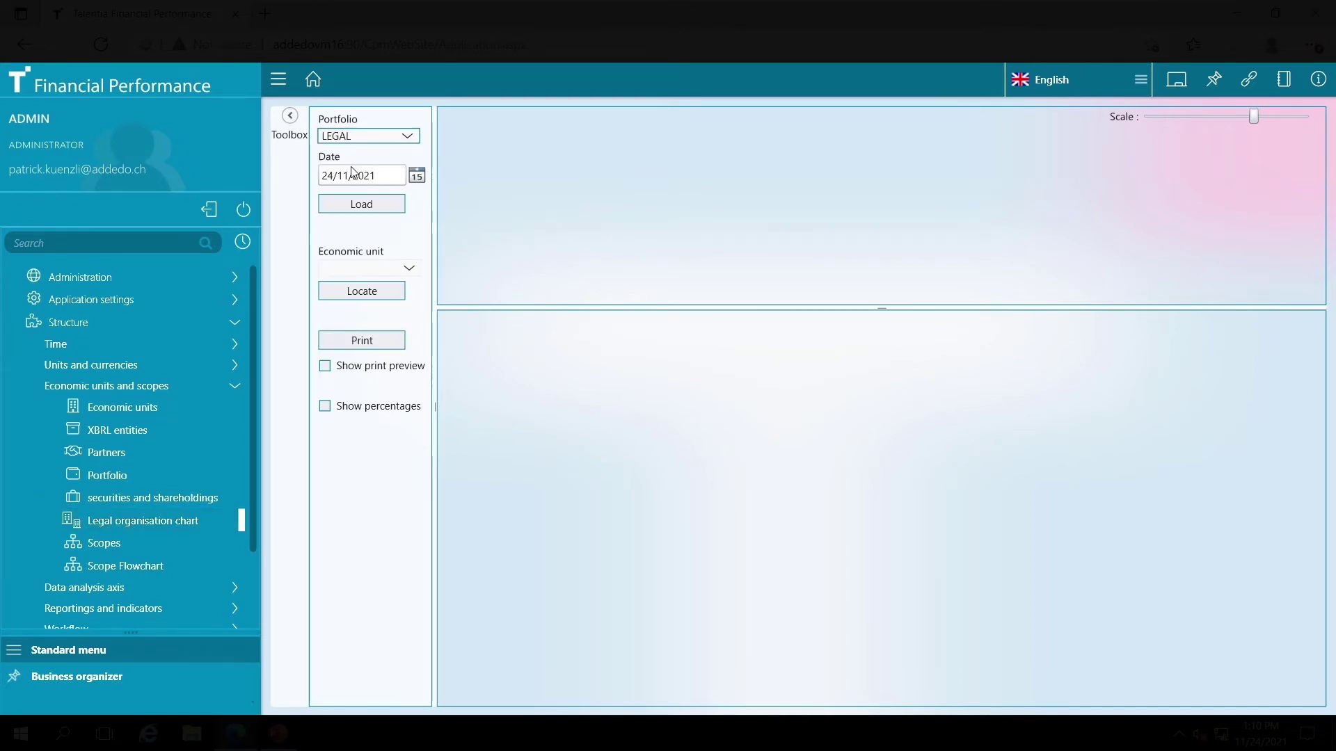
left_click(360, 206)
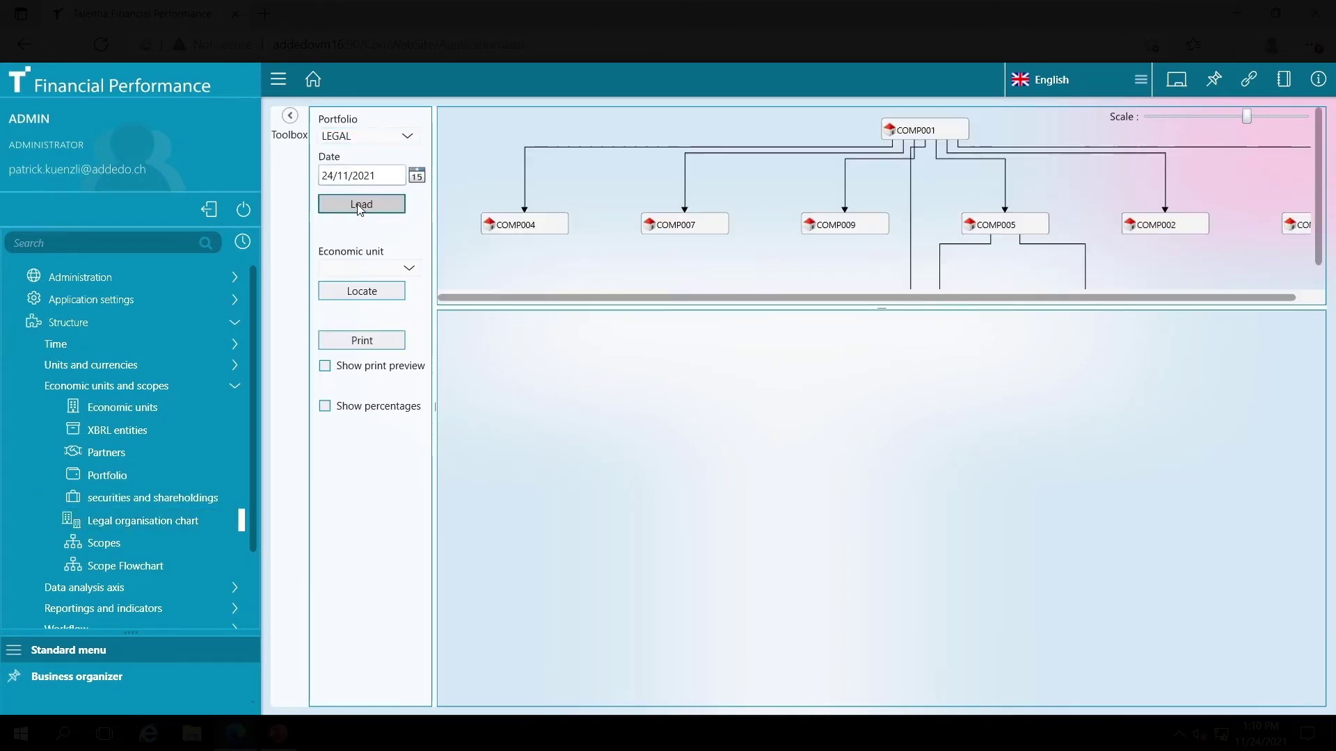
Enlarge the chart and label links with control percentages, revealing COMP008 and COMP006
left_click_drag(881, 307, 902, 451)
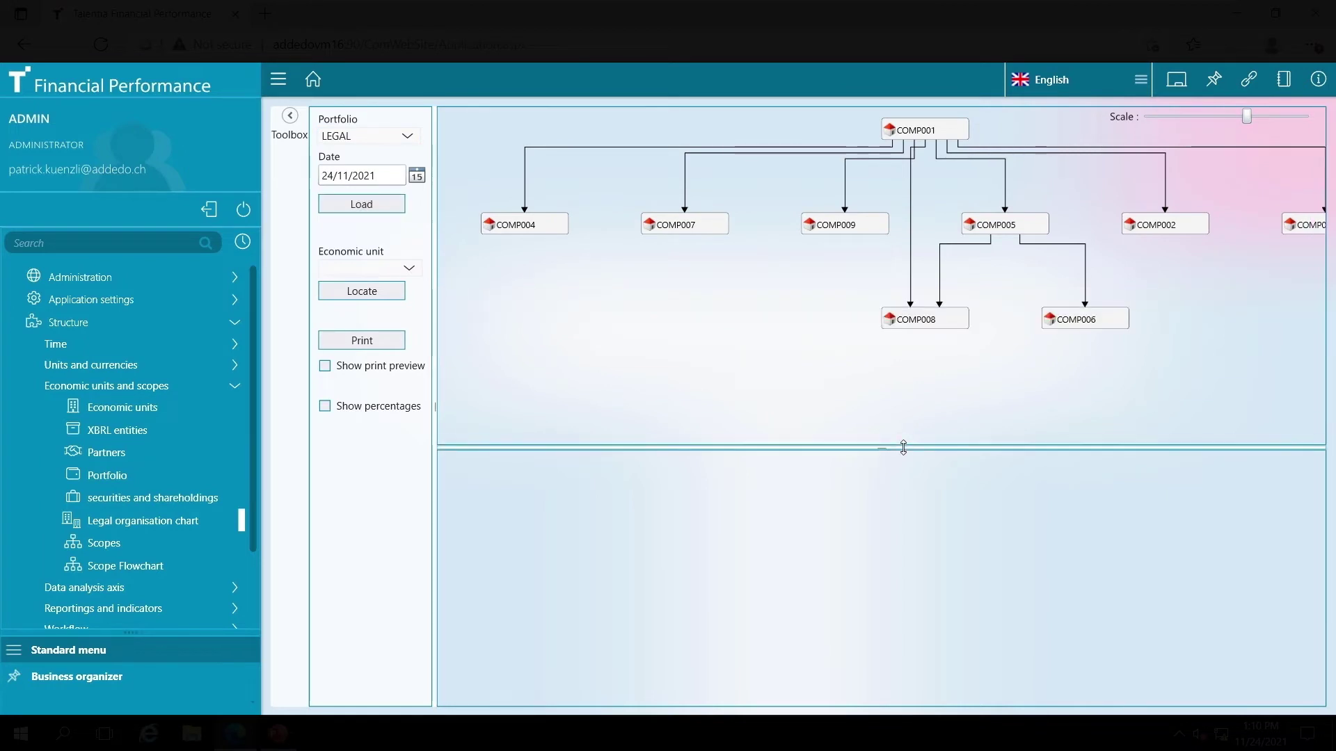
left_click(324, 406)
left_click(278, 79)
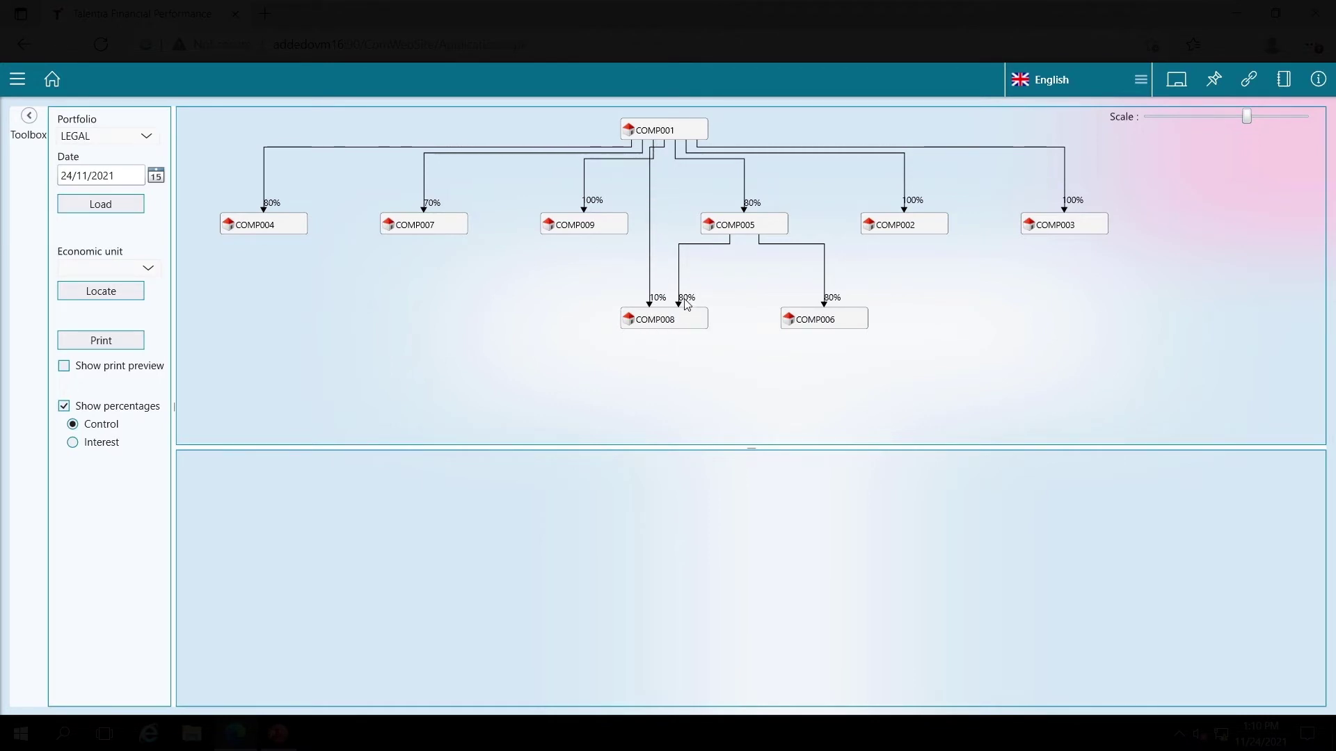
mouse_move(750, 235)
mouse_move(673, 135)
Select GROUP_FLAT in the Scopes list: automatic simultaneous consolidation of LEGAL under COMP001
left_click(17, 78)
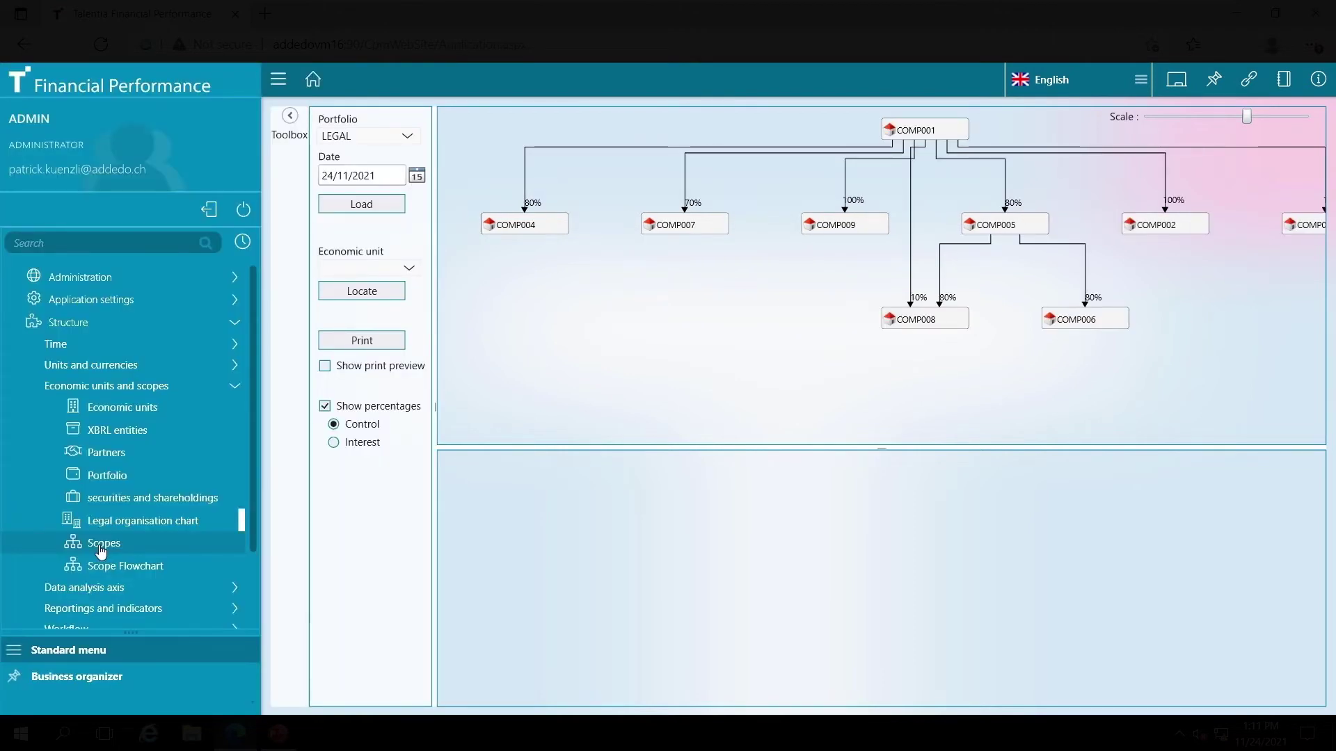
left_click(101, 550)
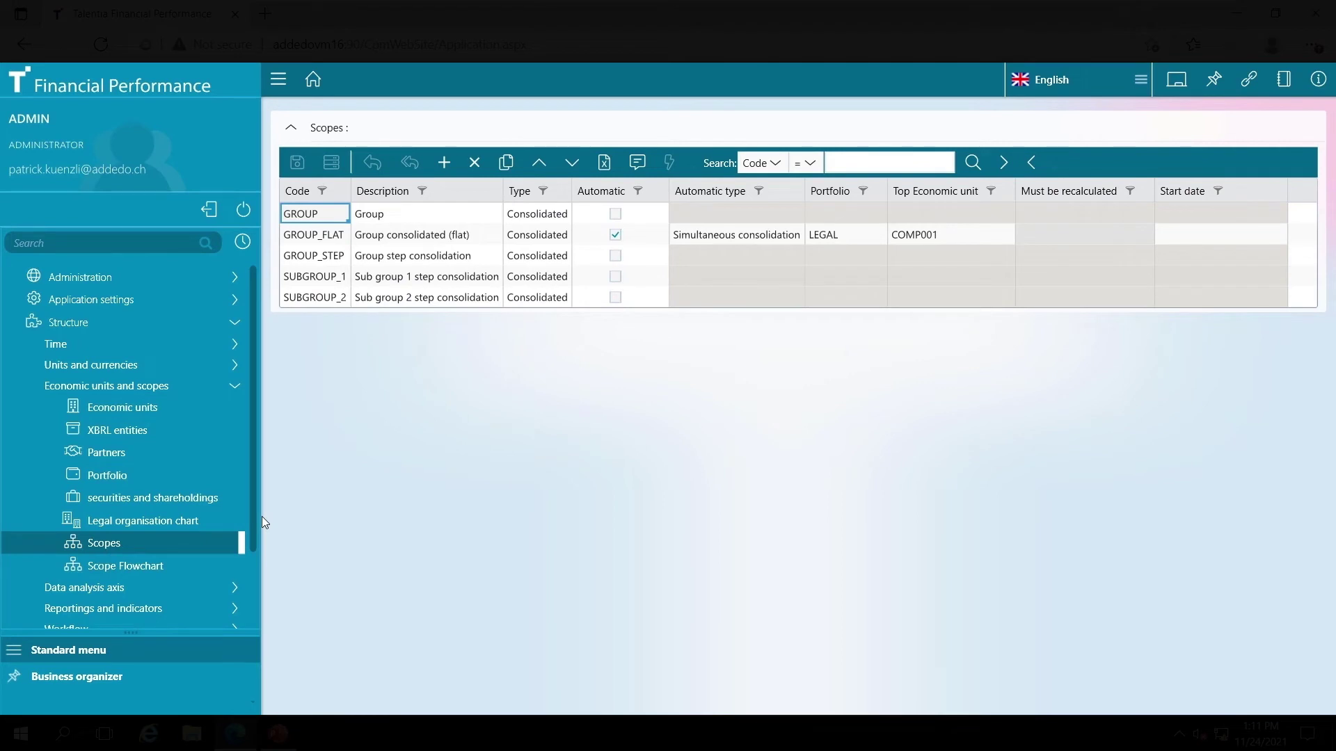
left_click(324, 245)
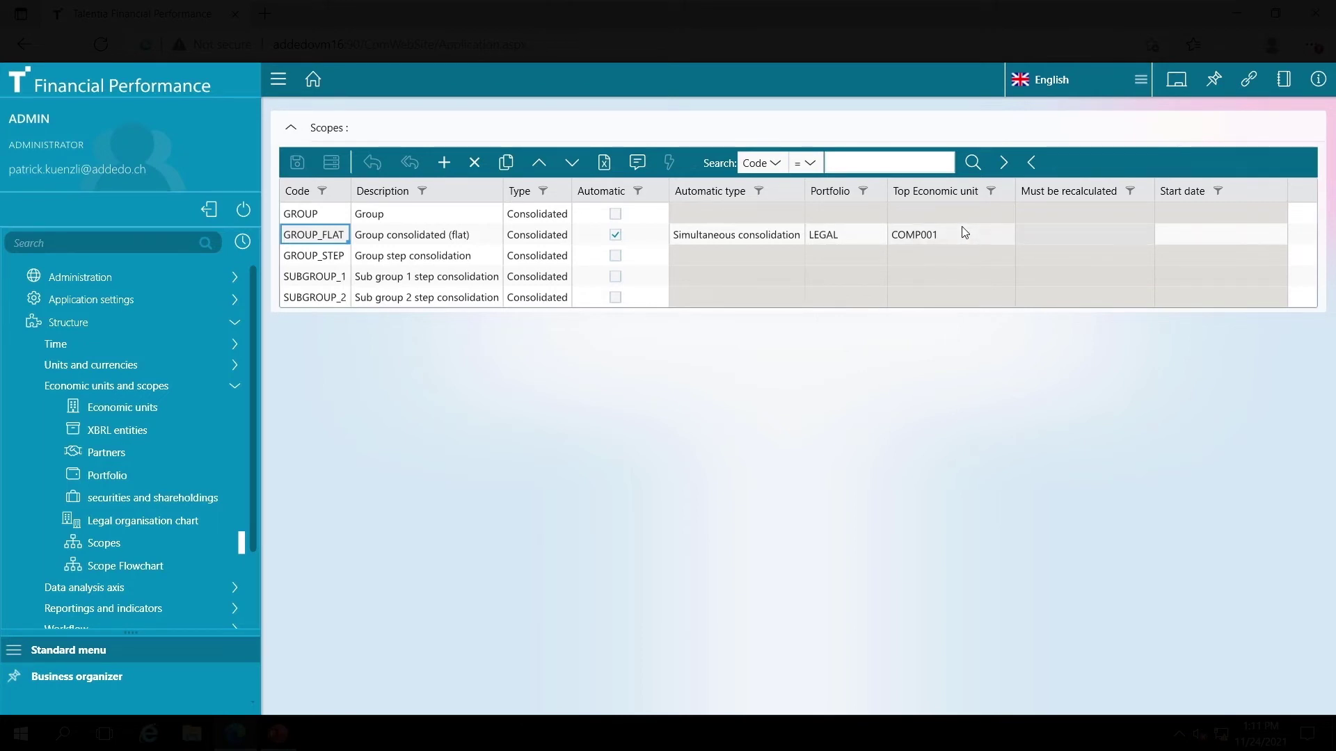
Load GROUP_FLAT in the Scope Flowchart and collapse Events to show COMP009's entry
left_click(129, 575)
left_click(530, 125)
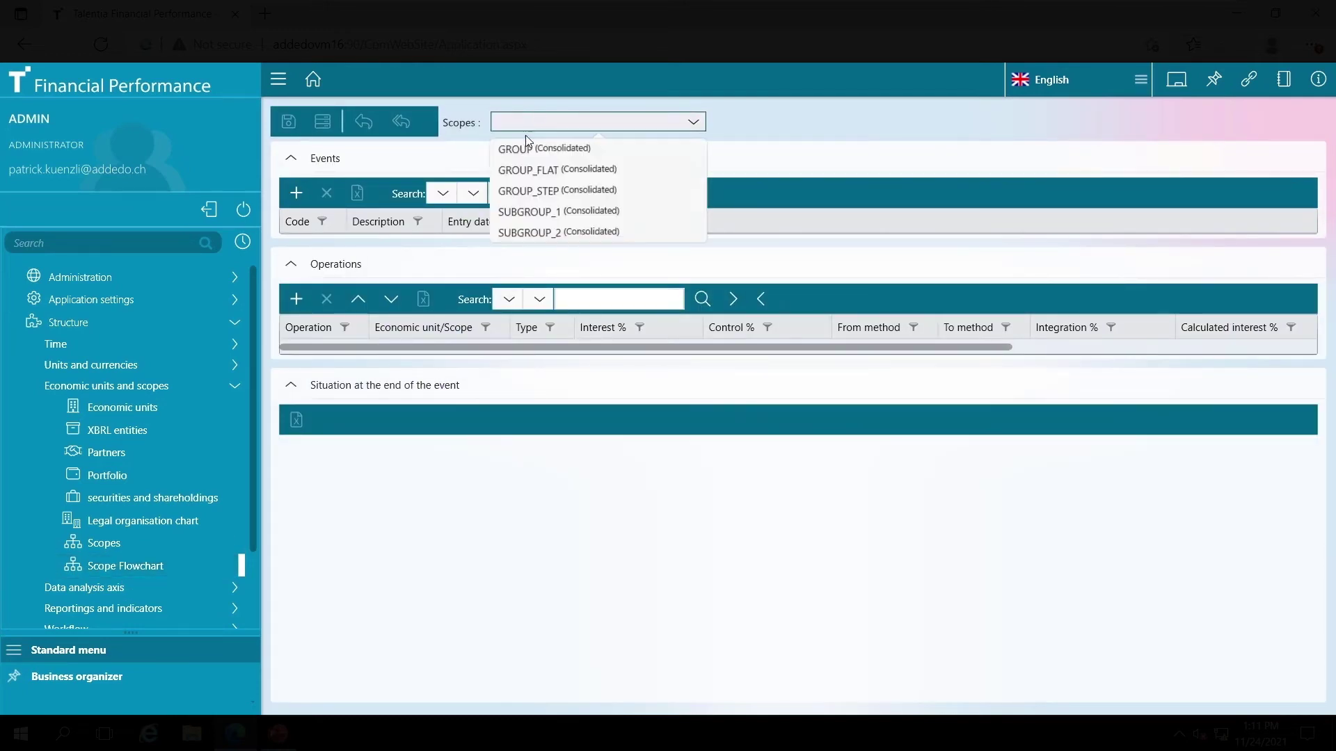
left_click(531, 170)
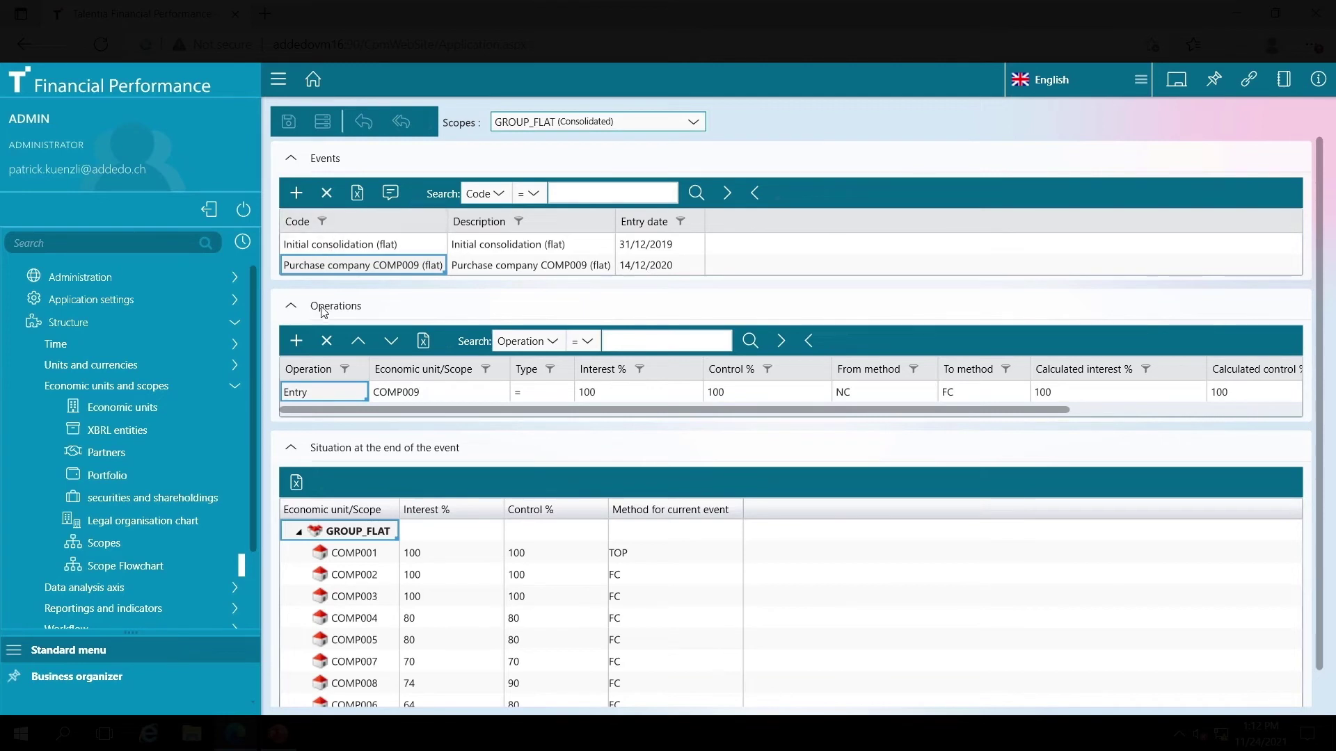
left_click(292, 159)
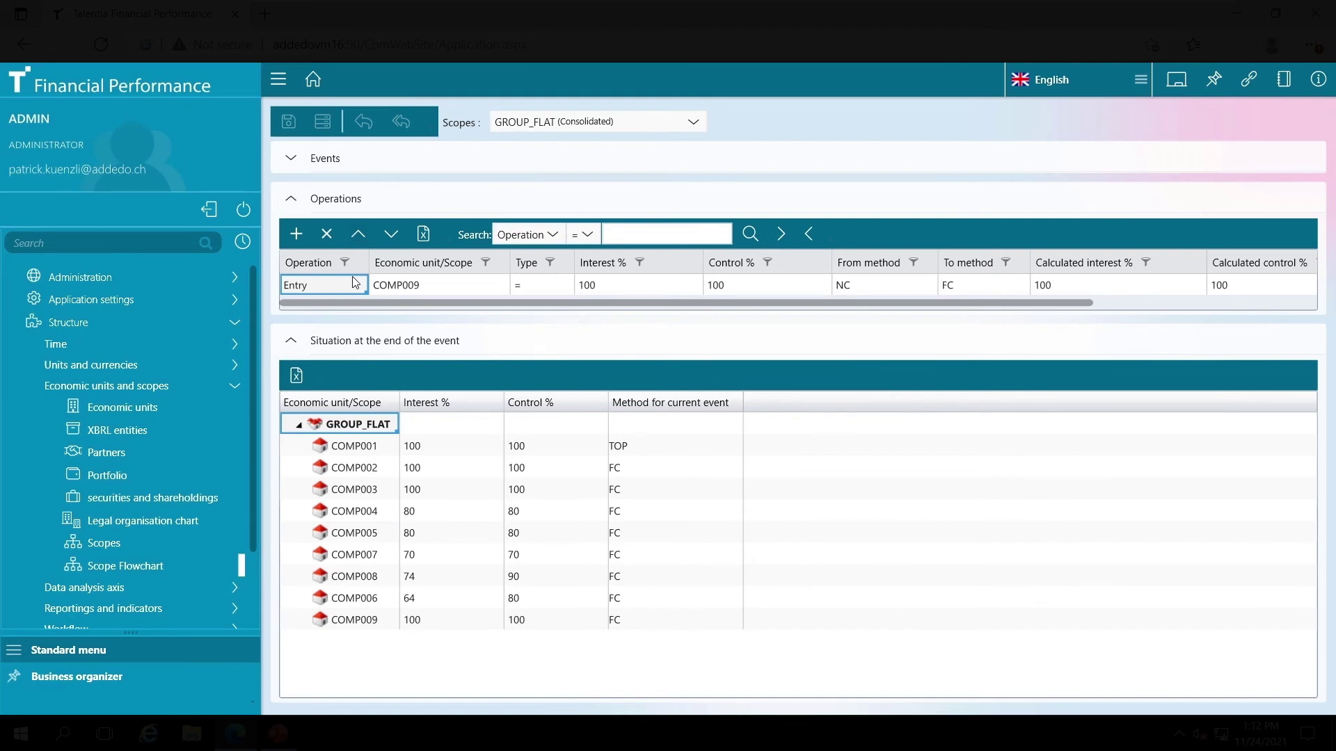
Collapse Operations and select COMP008's 74% interest and 90% control in the end situation
left_click(291, 202)
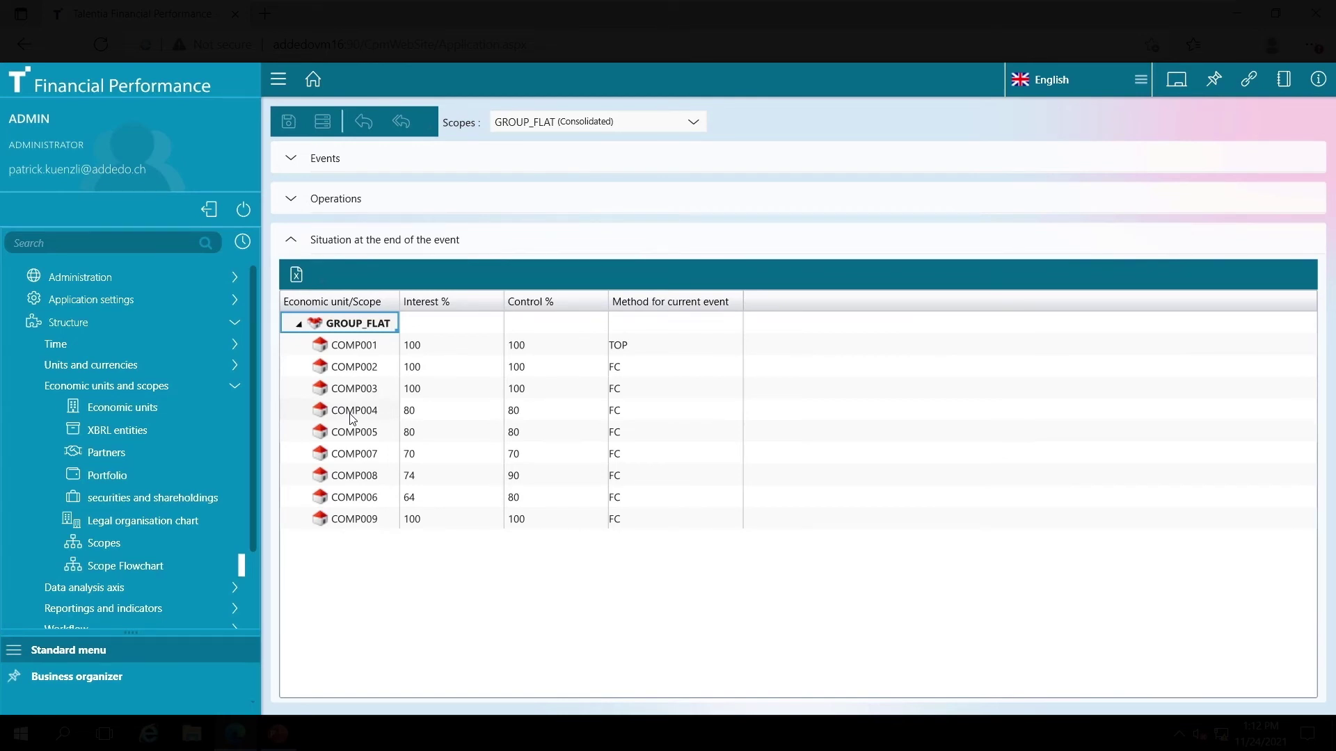
left_click(433, 477)
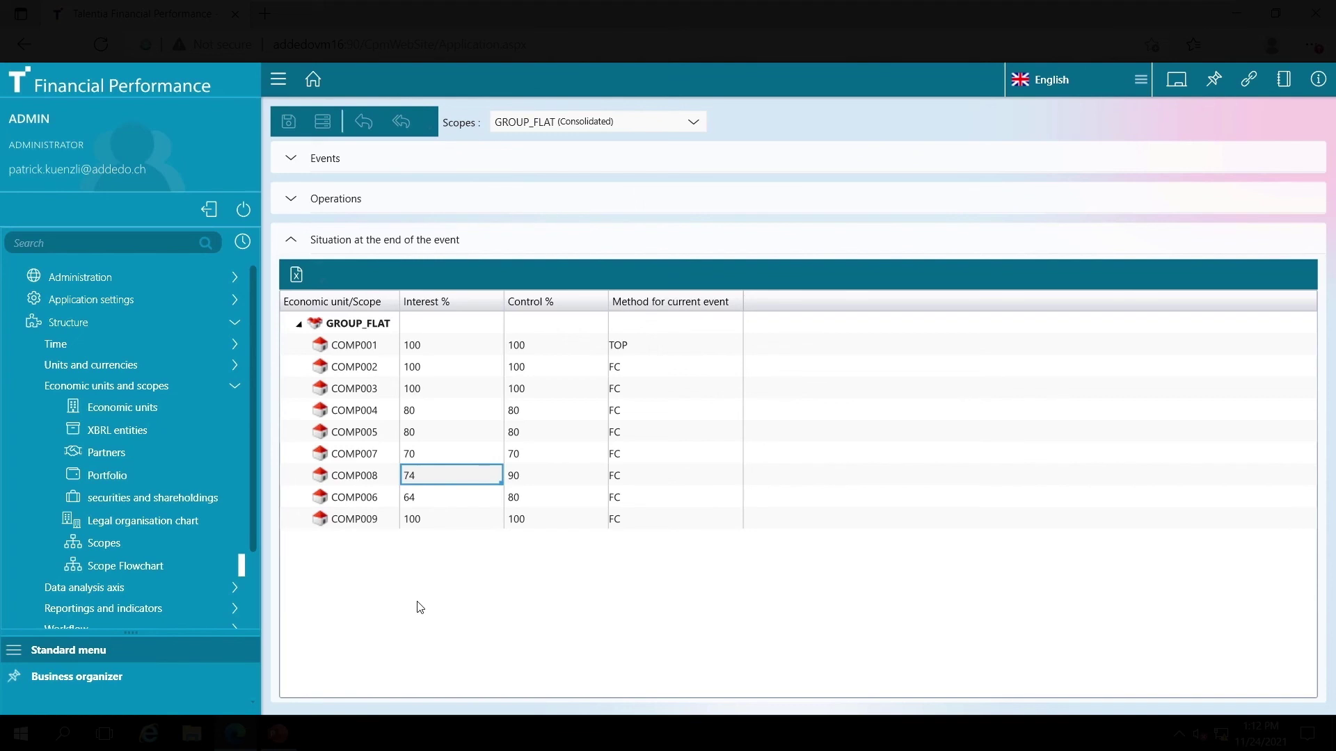
left_click(528, 480)
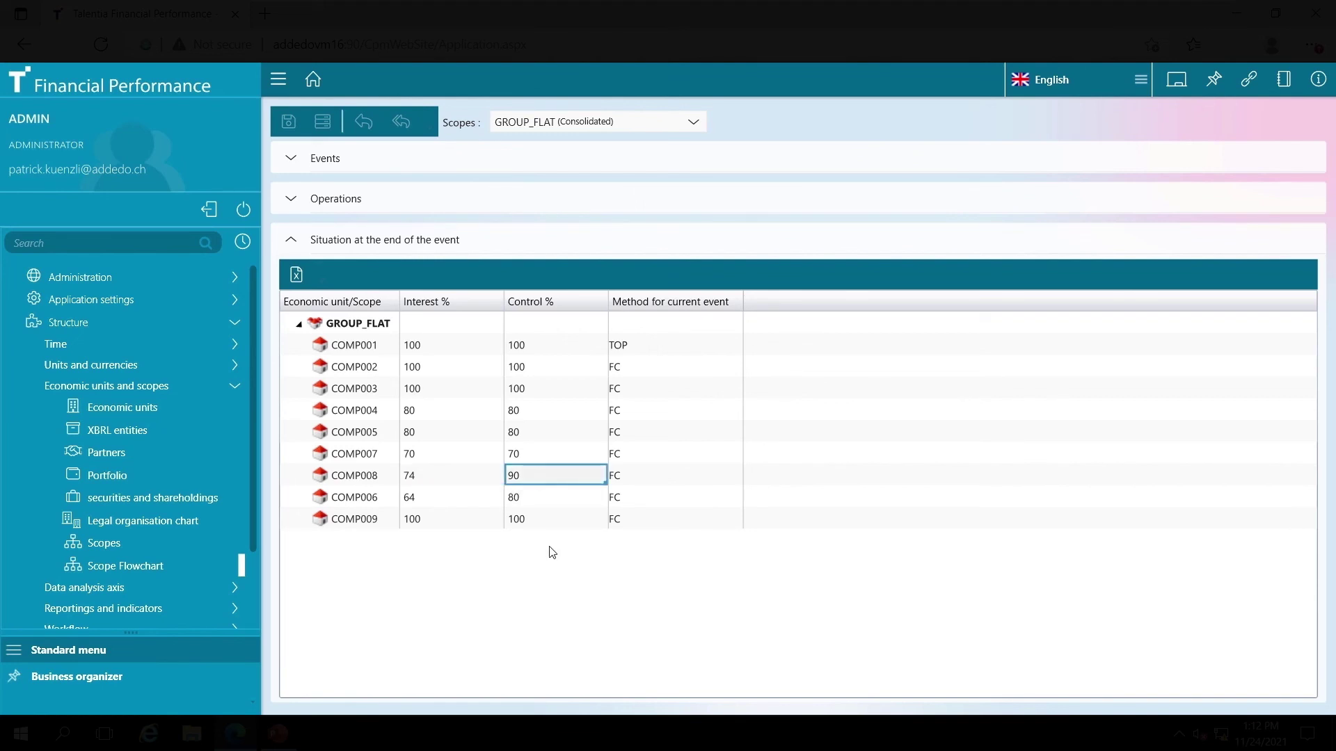